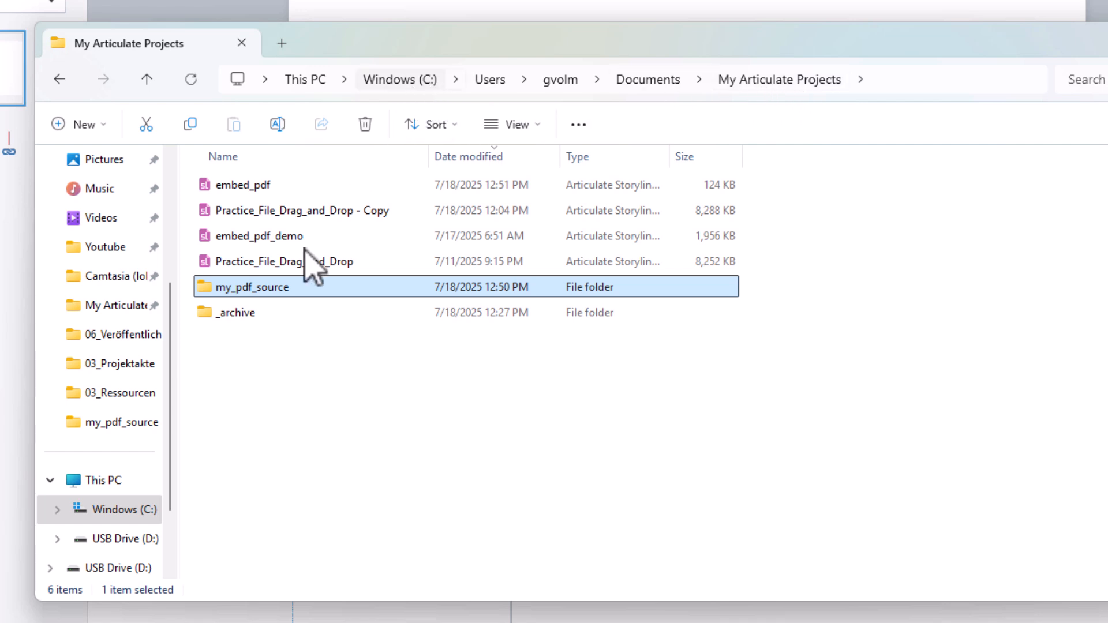
Step: Open the my_pdf_source folder and paste the copied pdf1 file into it
double_click(274, 288)
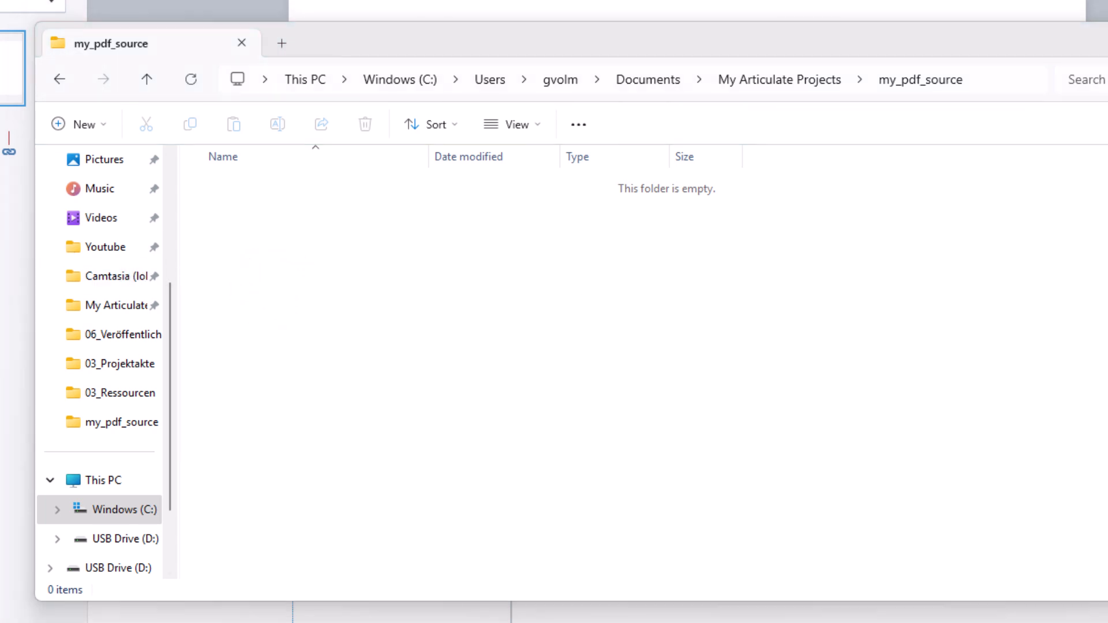
click(290, 238)
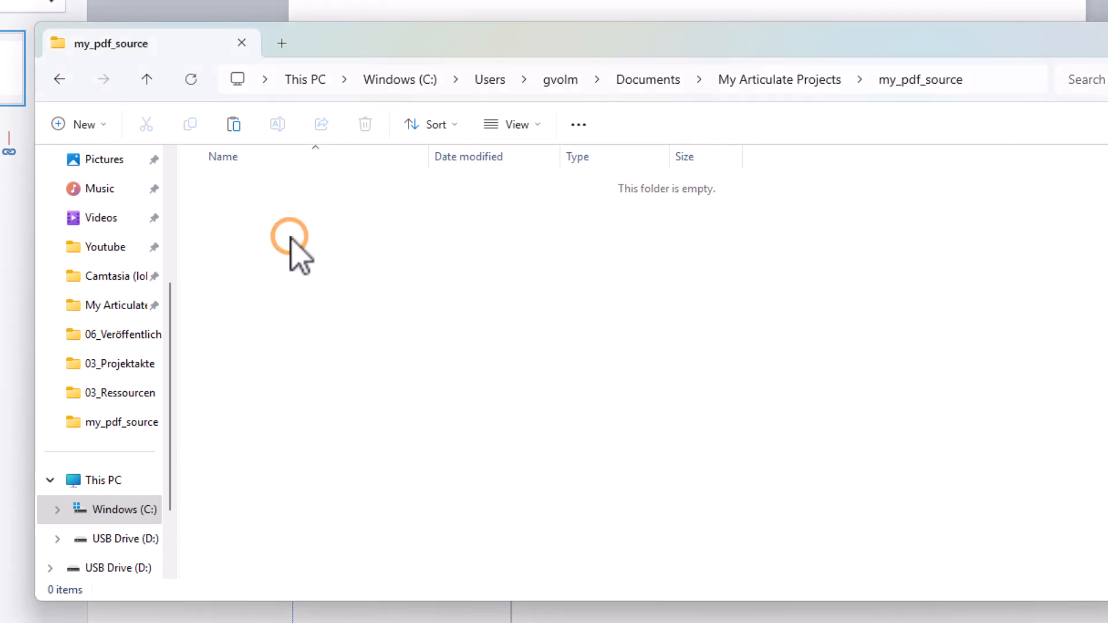
right_click(290, 236)
click(334, 277)
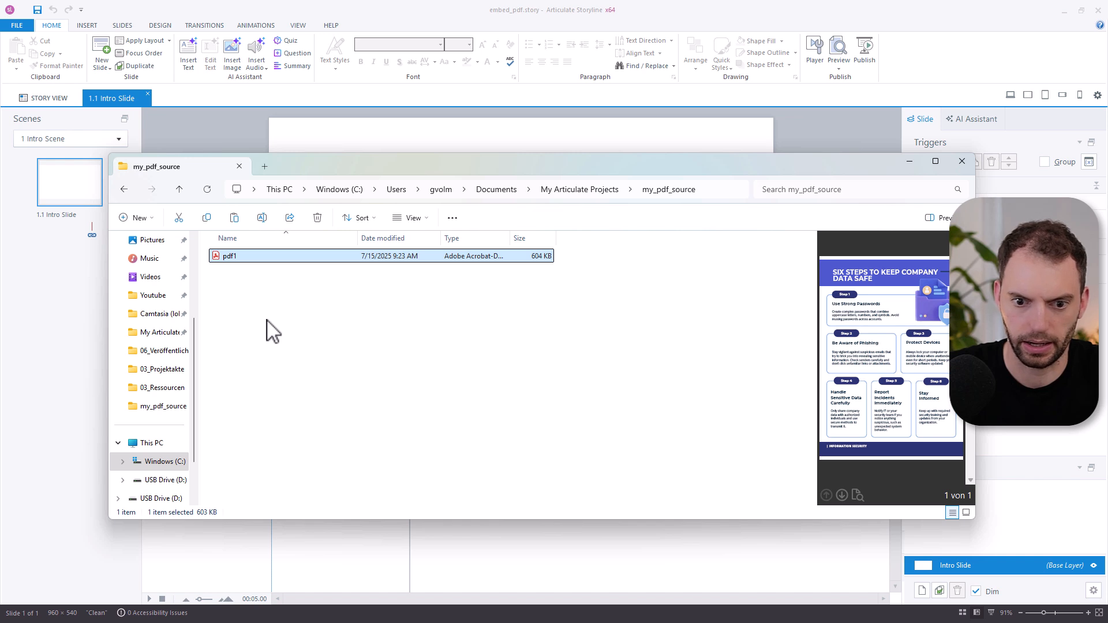
Step: Switch to Notepad, paste the iframe HTML code into the empty document, and replace the YOURFILENAMEHERE placeholder with pdf1
key(alt+Tab)
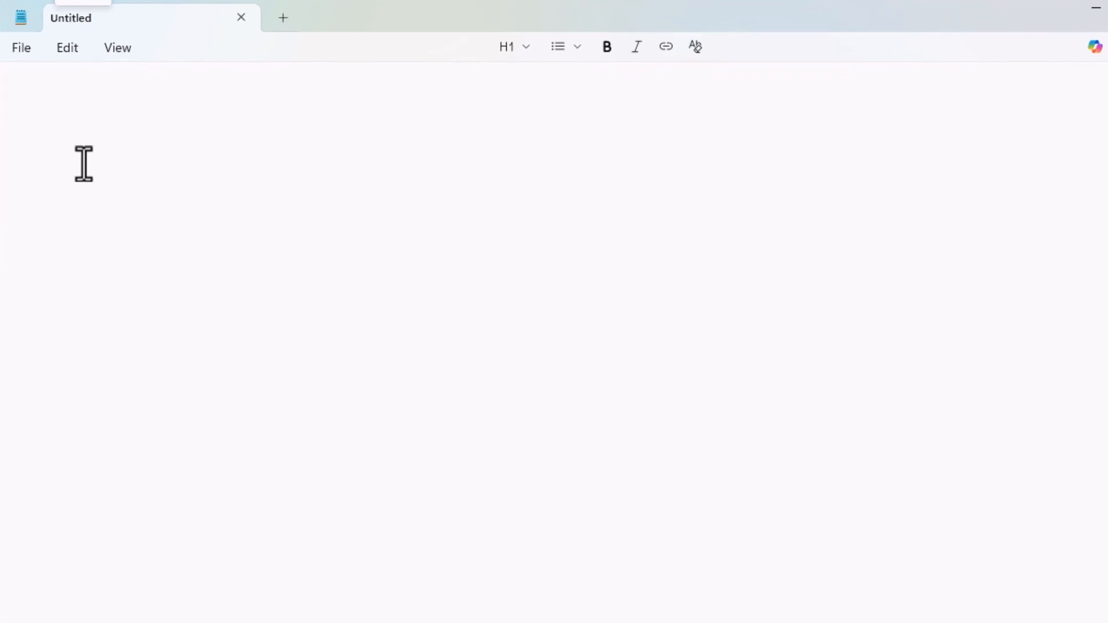
click(29, 85)
text(<!DOCTYPE html> <html>   <head>     <title>Embedded PDF</title>     <style>       html, body {         margin: 0;         padding: 0;         height: 100%;         overflow: hidden;       }       iframe {         border: none;         width: 100%;         height: 100%;       }     </style>   </head>   <body>     <iframe src="YOURFILENAMEHERE.pdf"></iframe>   </body> </html>)
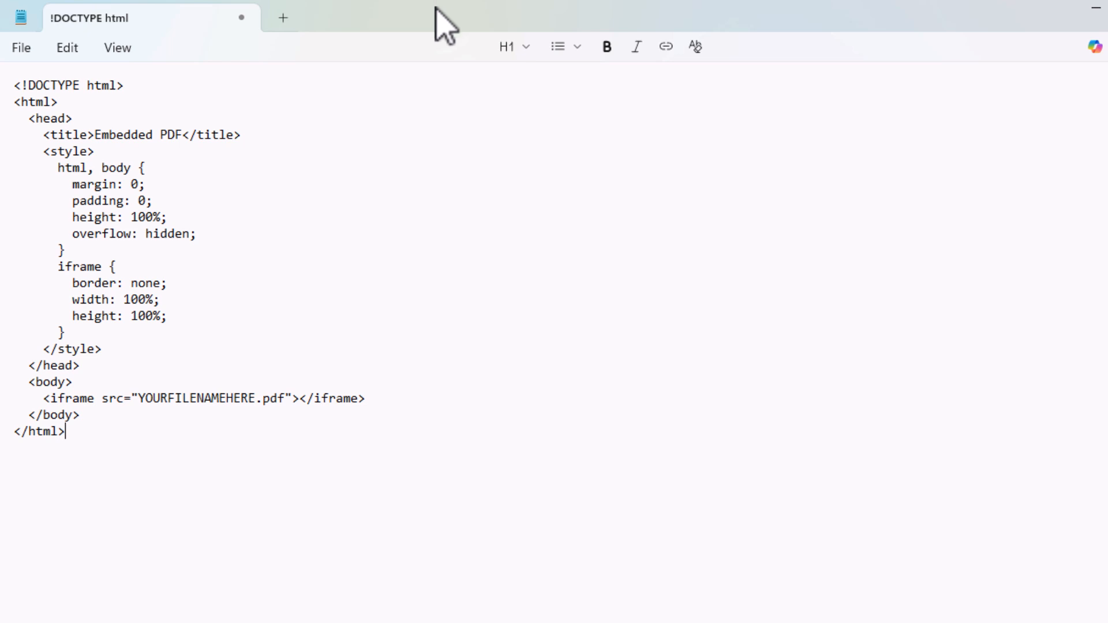
drag(445, 26, 647, 35)
double_click(396, 409)
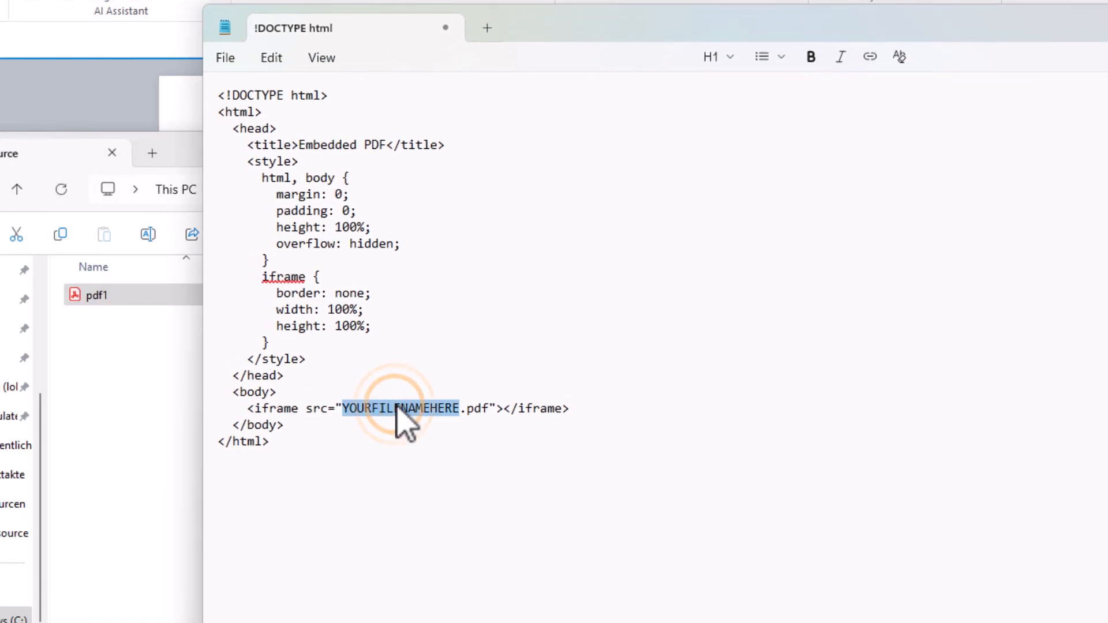
text(pdf1)
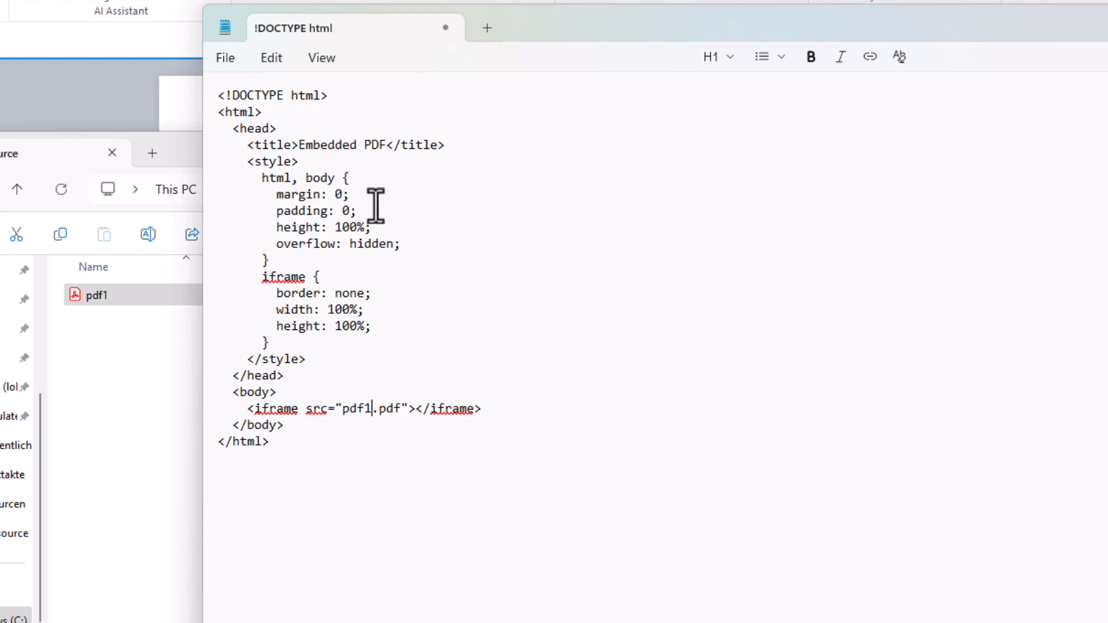
Step: Save the HTML document as index.html in my_pdf_source, and widen the Type column in that folder's File Explorer window
click(226, 59)
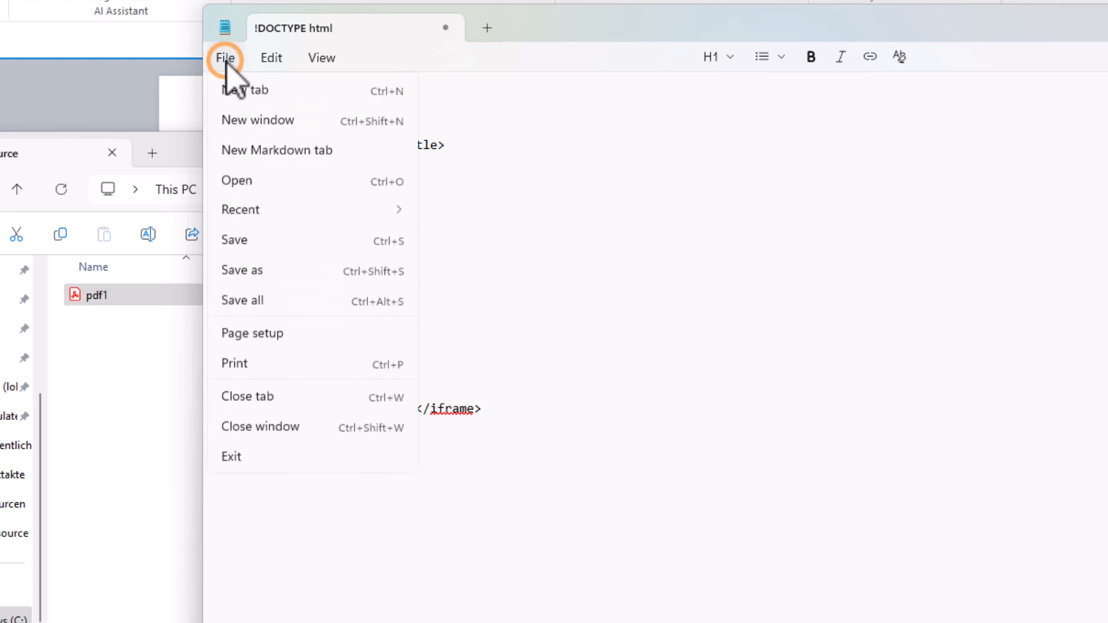
click(265, 271)
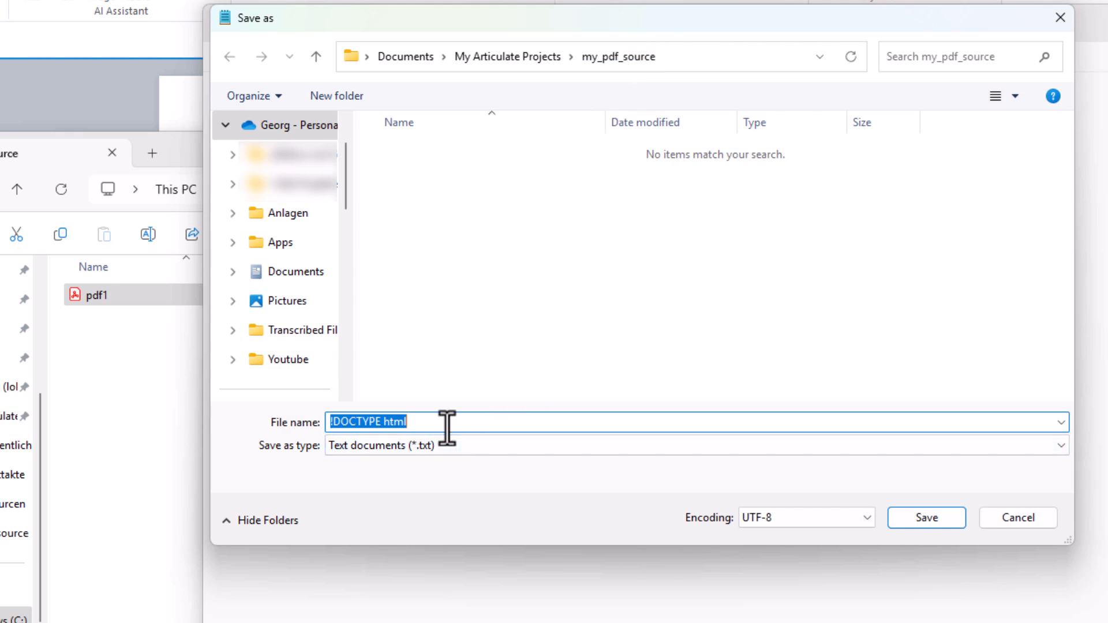
text(index.)
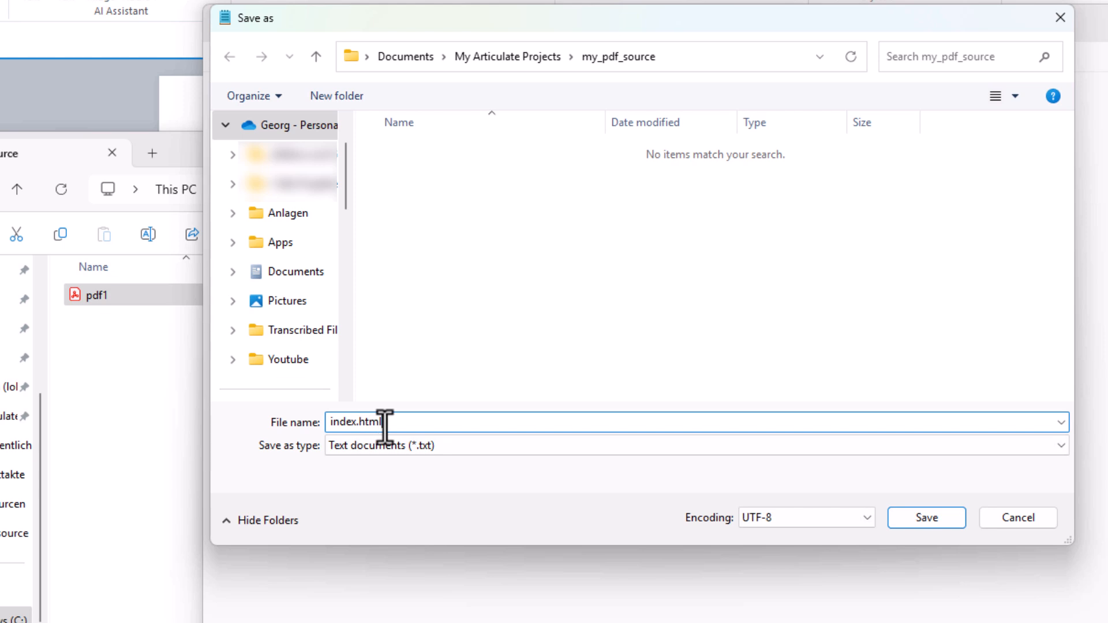
click(928, 518)
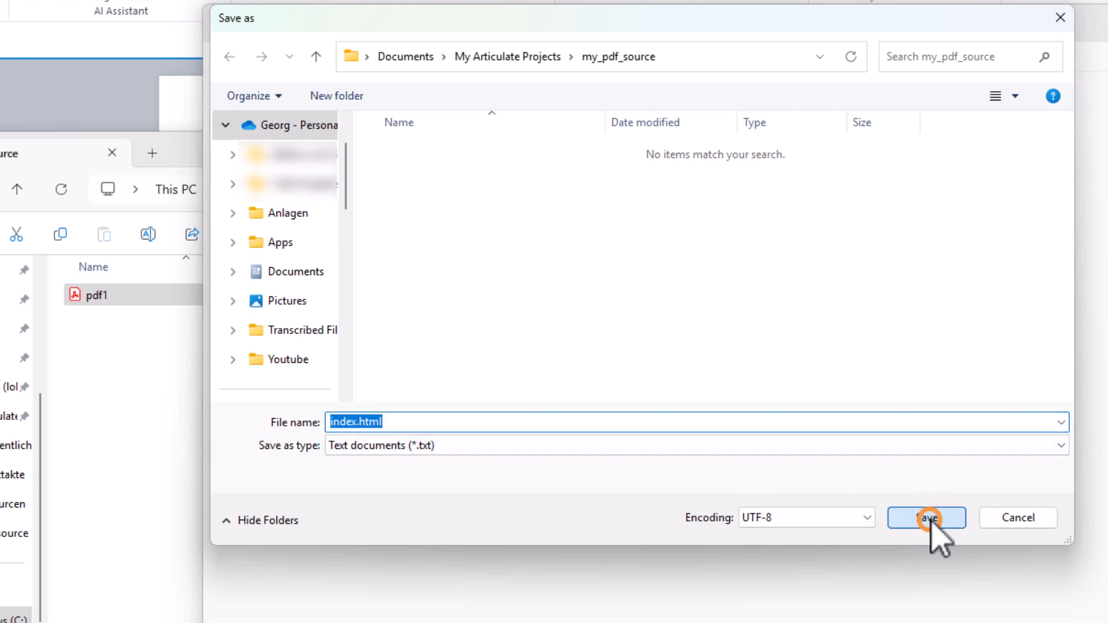
click(116, 400)
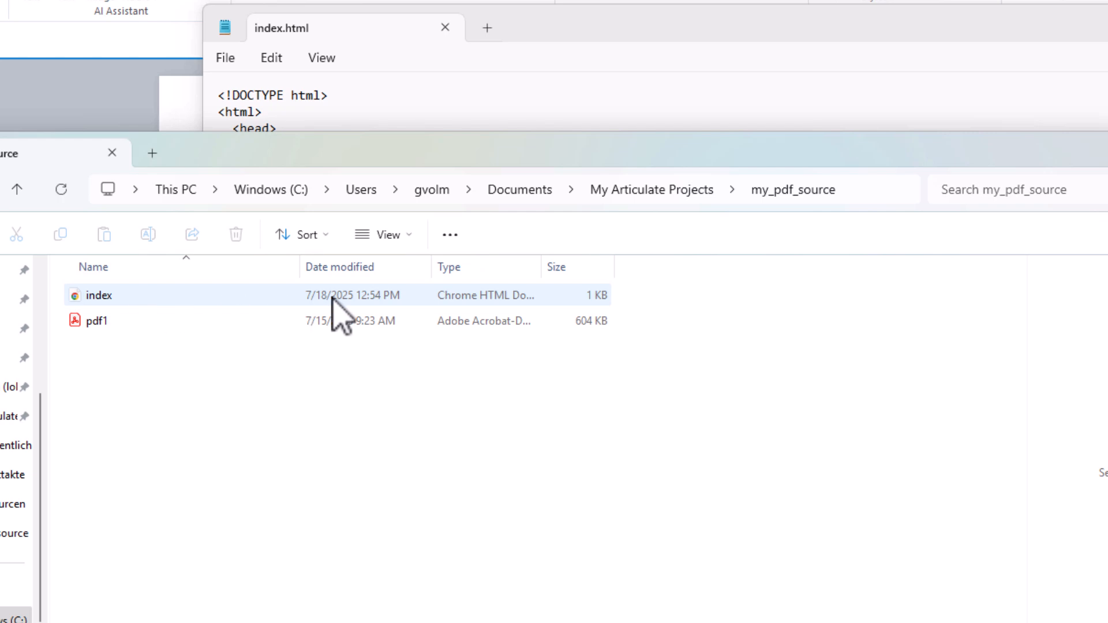
drag(545, 264, 613, 266)
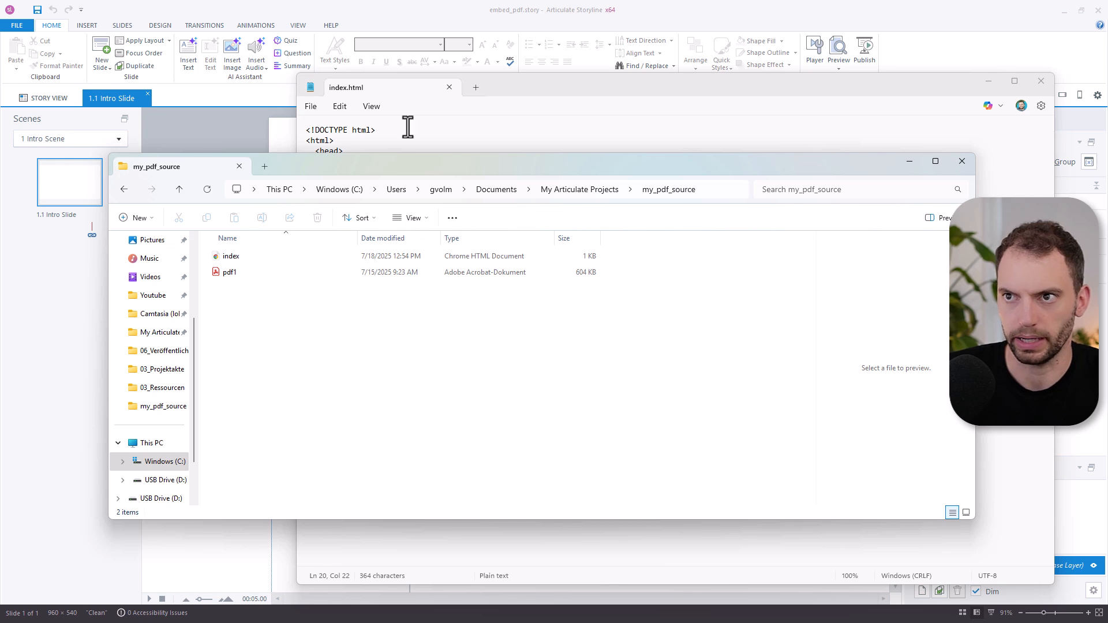
Step: In Articulate Storyline, insert a web object on the Intro Slide from the my_pdf_source folder, with Scale with slide turned off
click(421, 18)
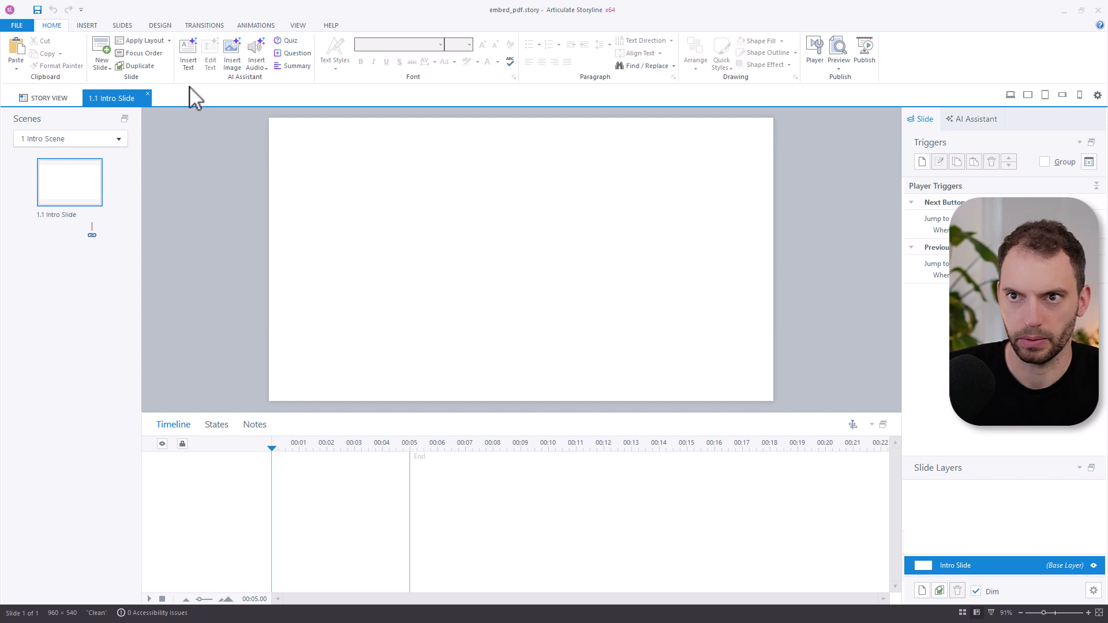
click(94, 26)
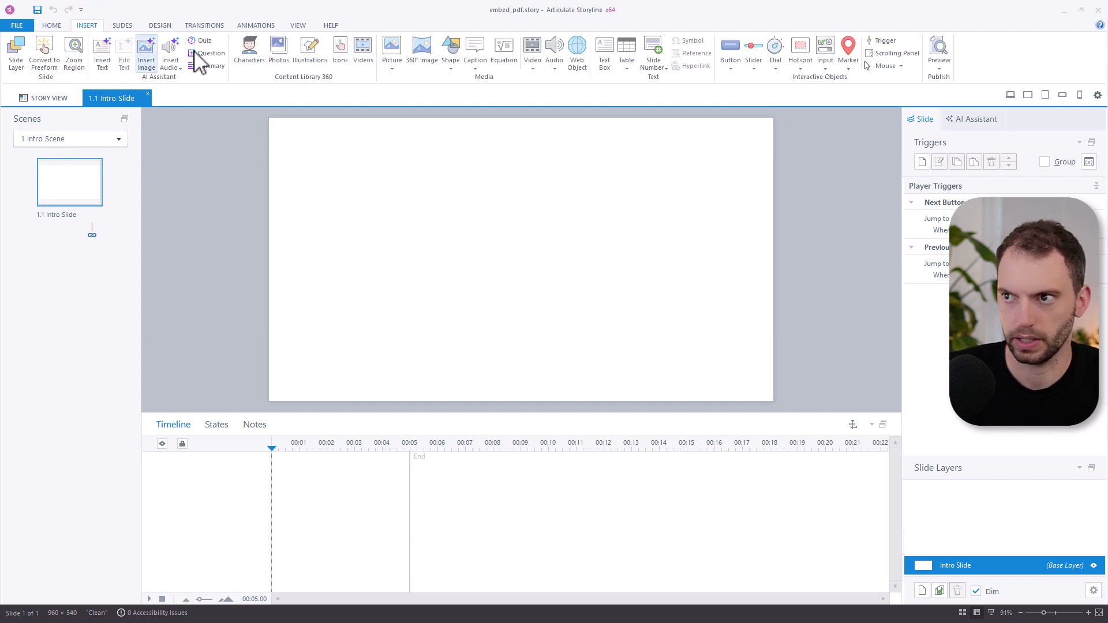
click(577, 58)
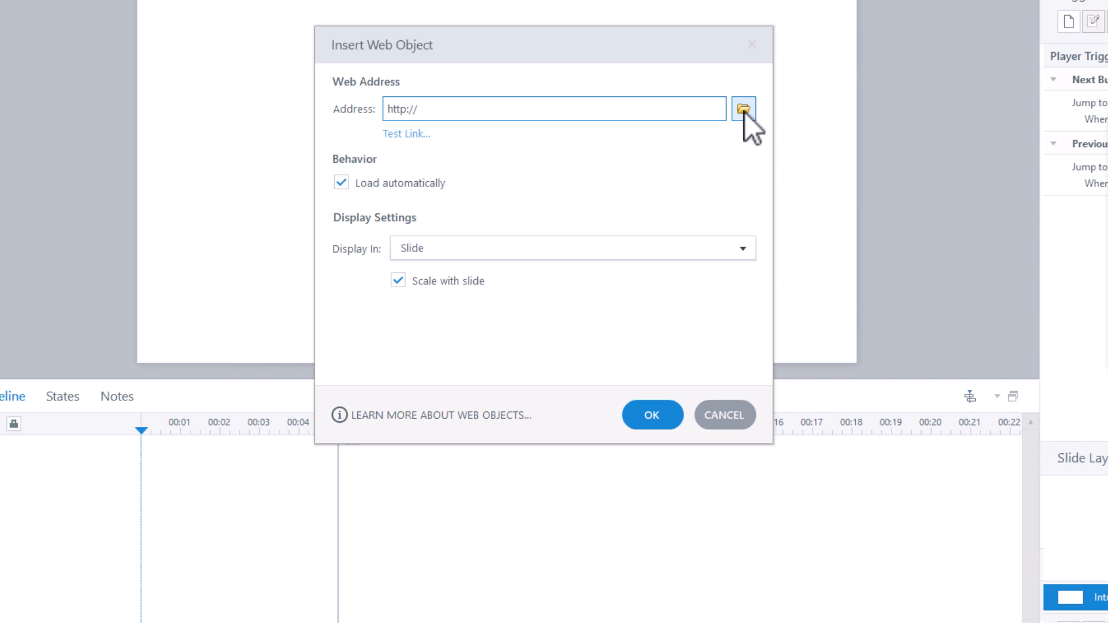
click(744, 110)
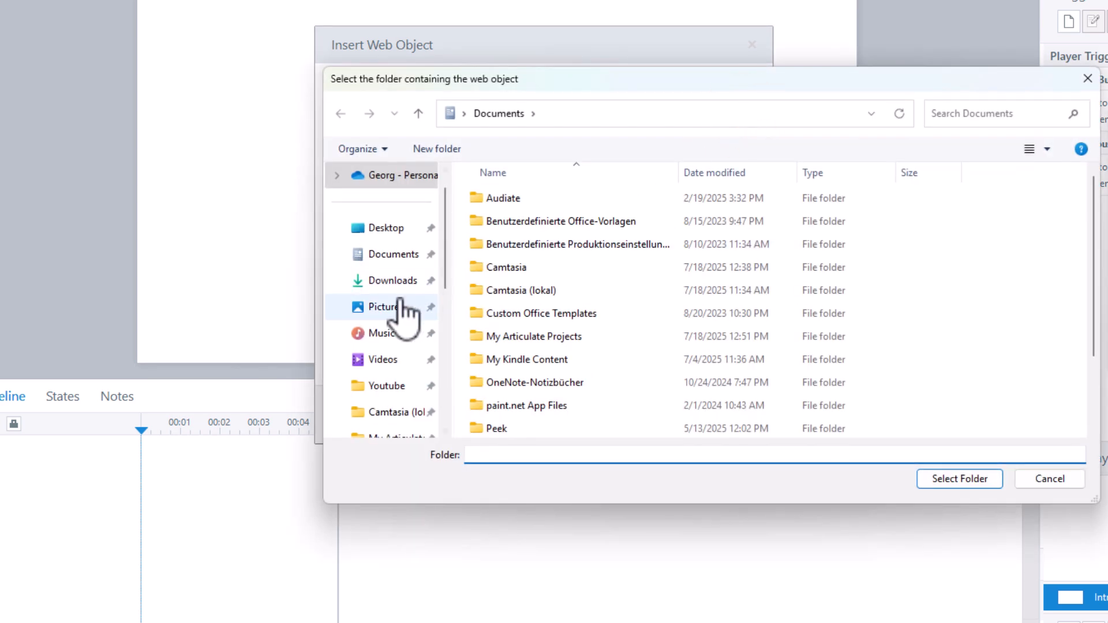
scroll(398, 311, down, 1)
click(404, 363)
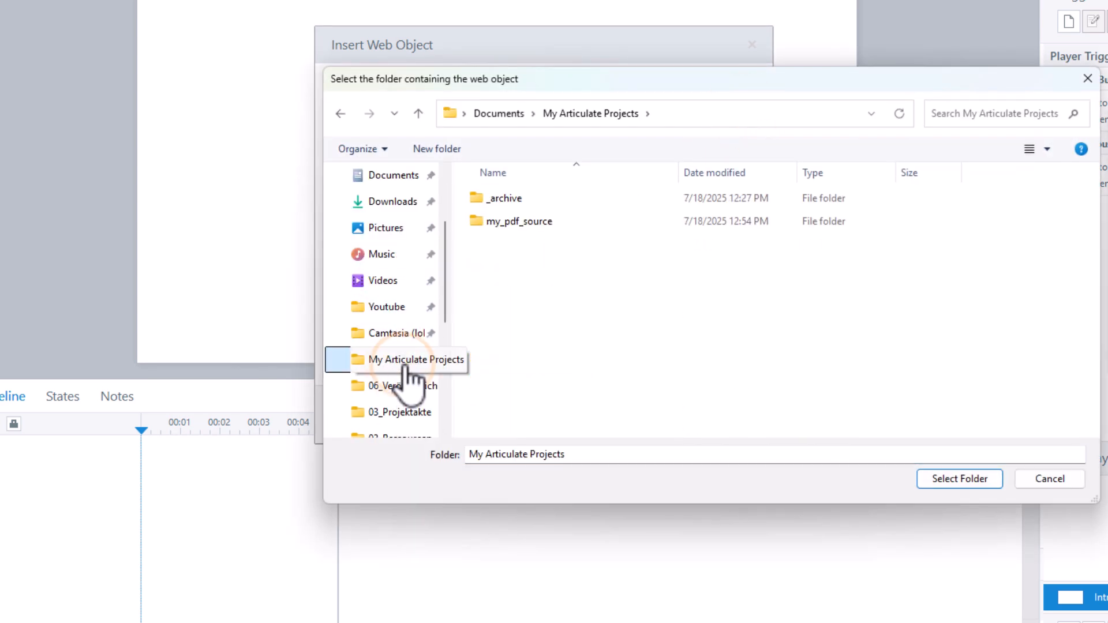
click(524, 227)
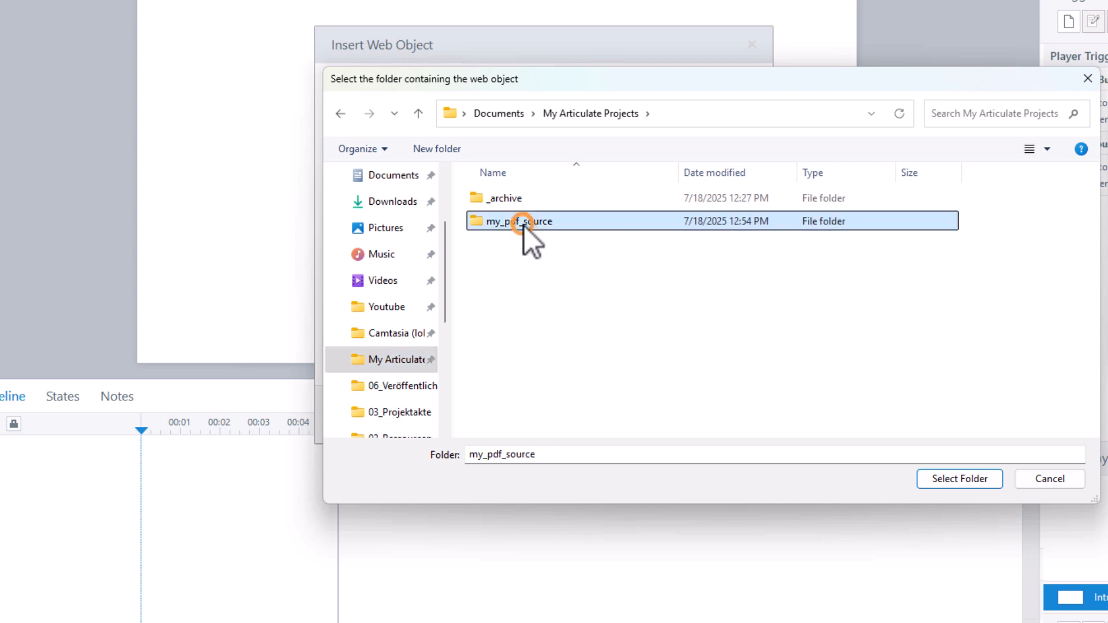
click(974, 479)
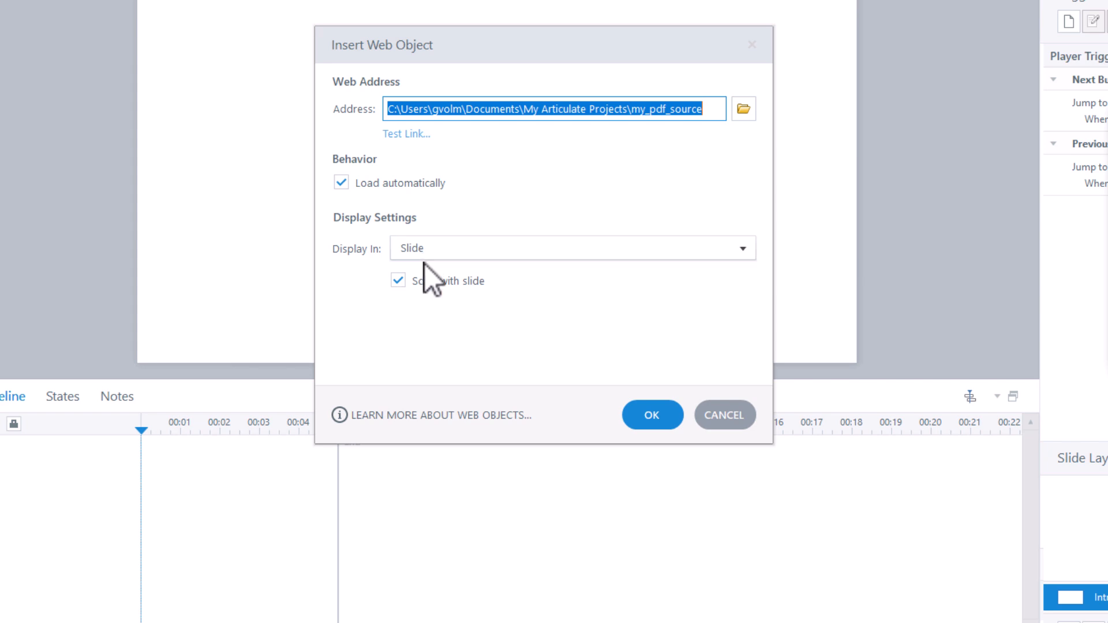
click(398, 282)
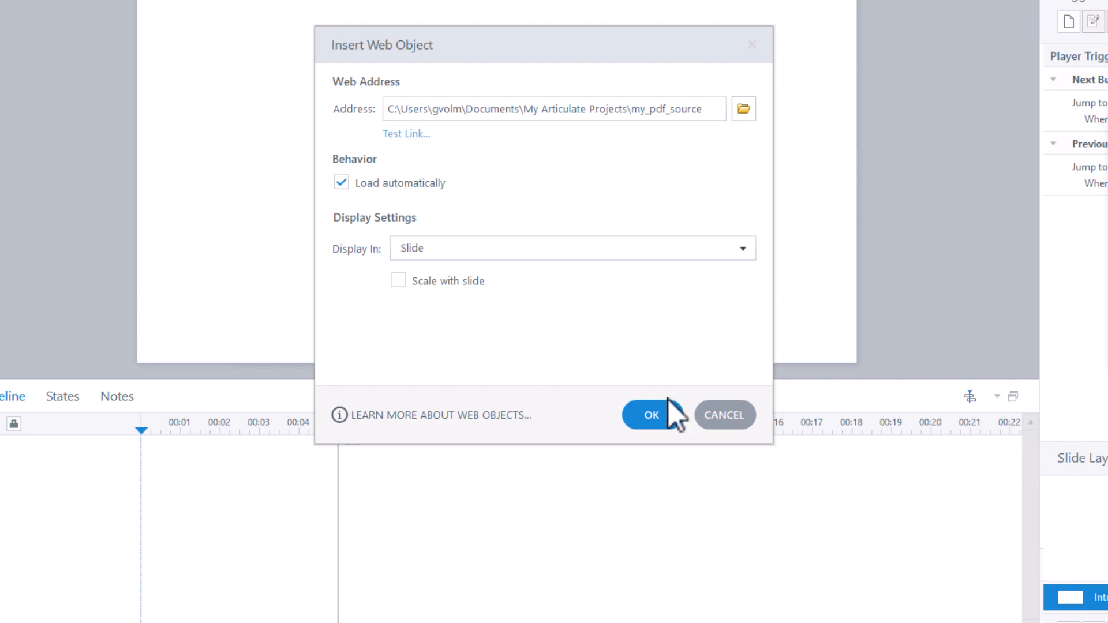
click(652, 415)
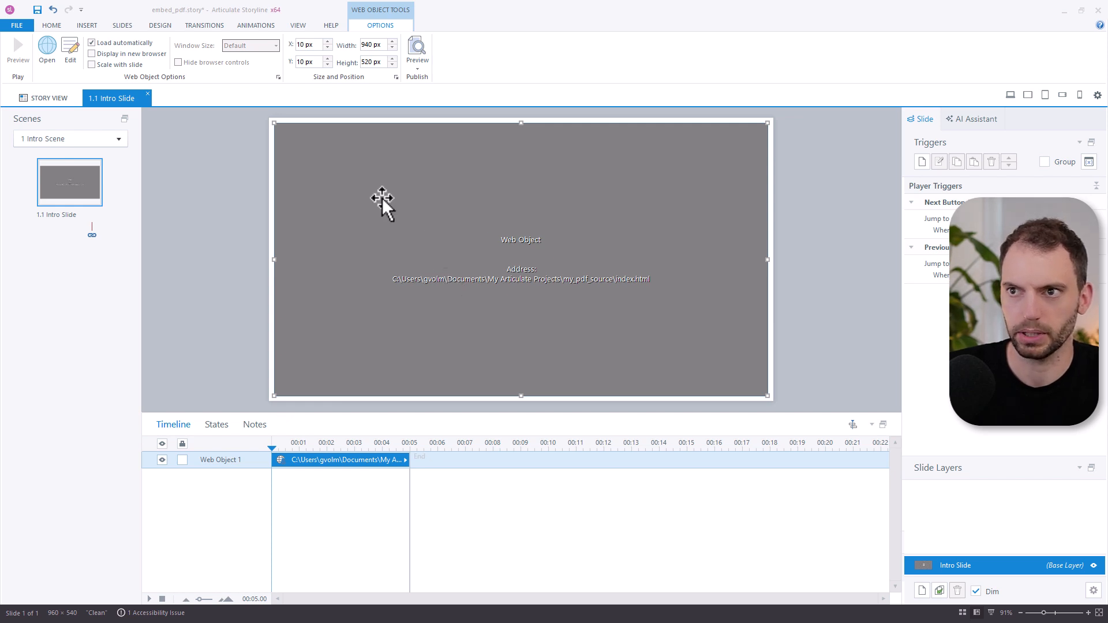
Step: Dismiss the accessibility notice and publish the embed_pdf project for LMS / LRS with SCORM 1.2 reporting
click(67, 37)
click(51, 26)
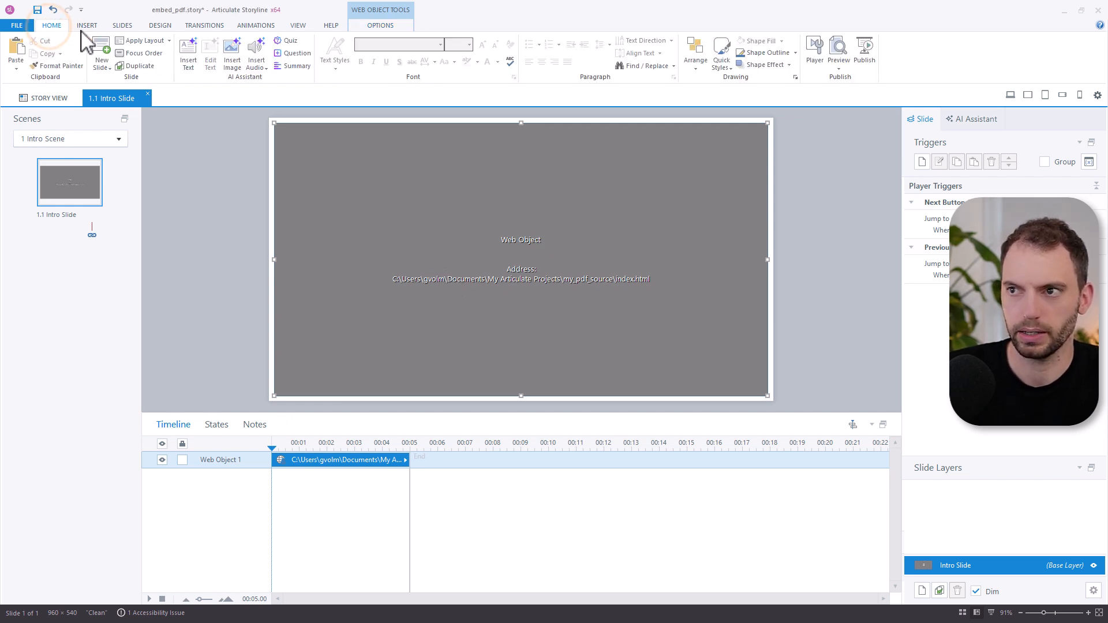
click(867, 56)
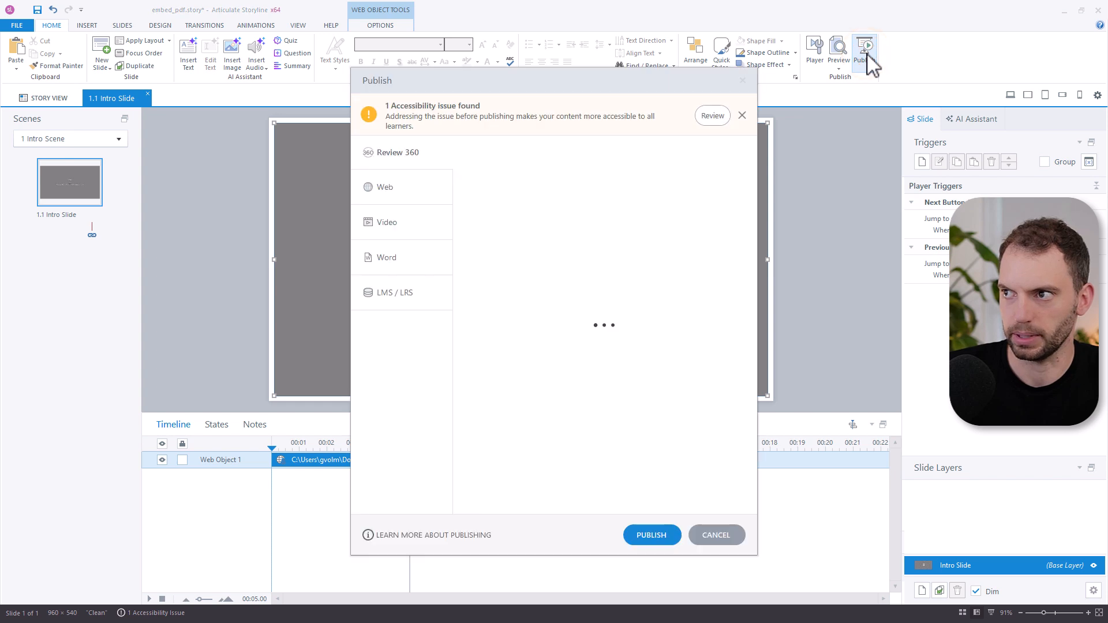
click(742, 116)
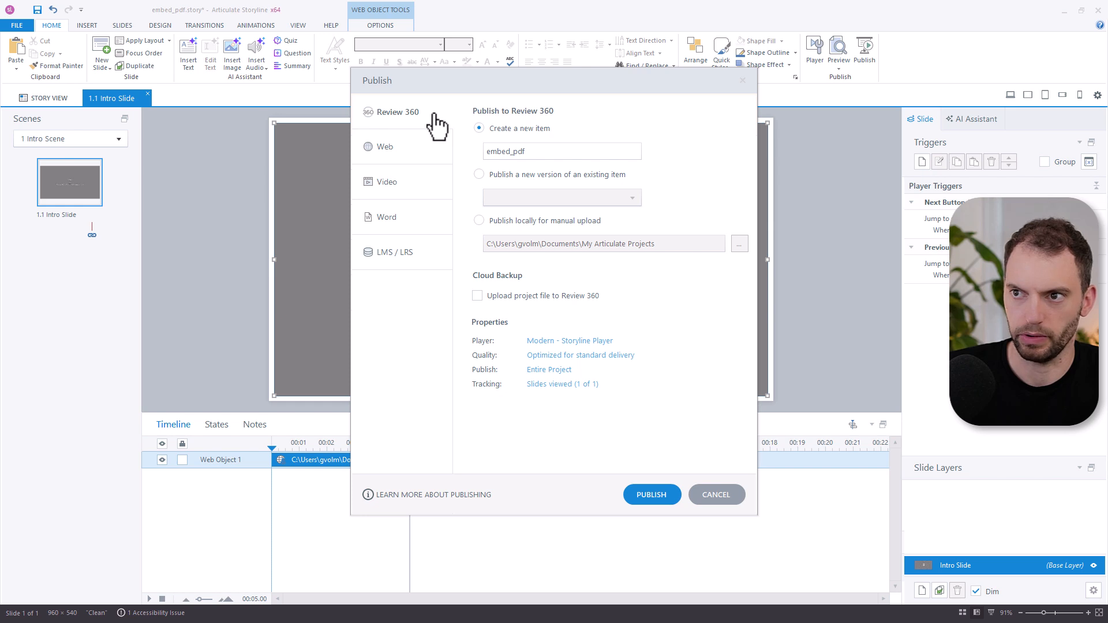
click(435, 256)
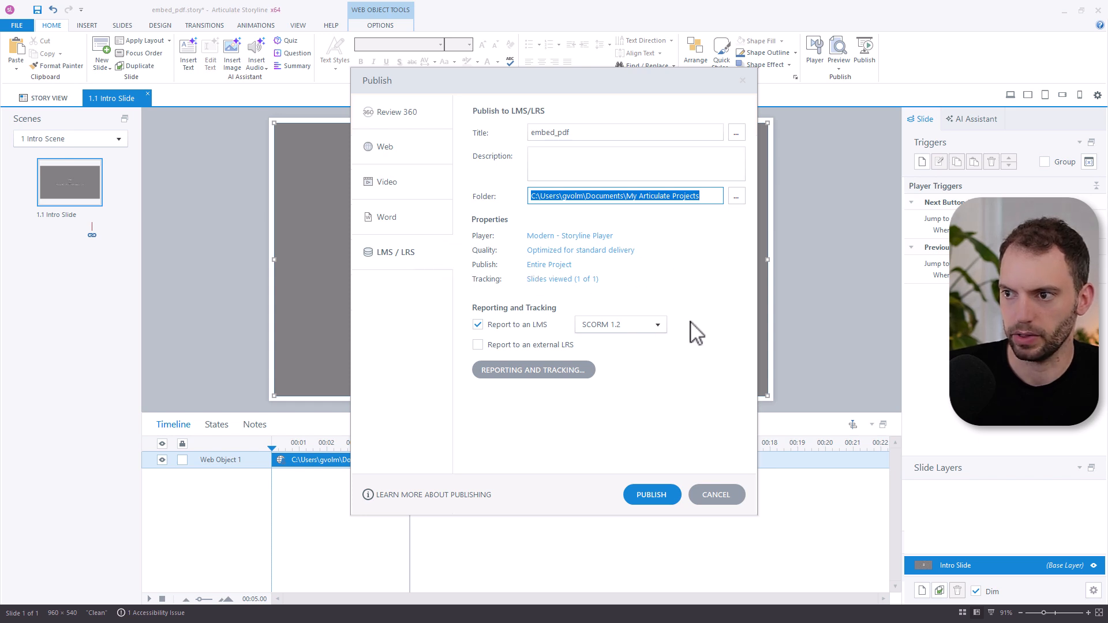
click(653, 495)
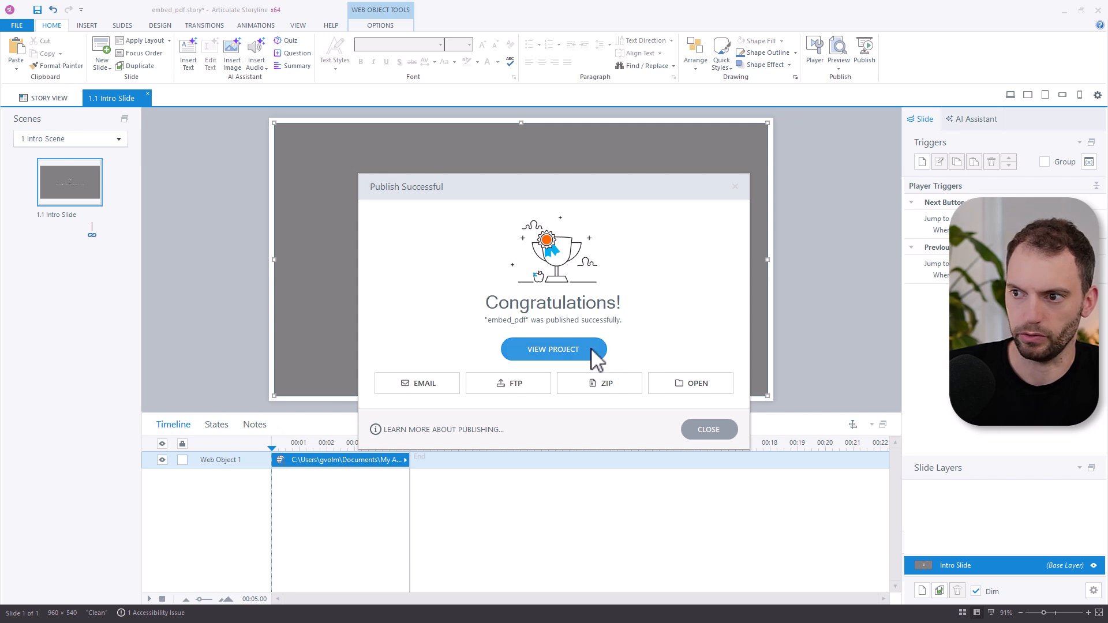
Step: View the published project in the browser and look through the embedded PDF to its end
click(591, 349)
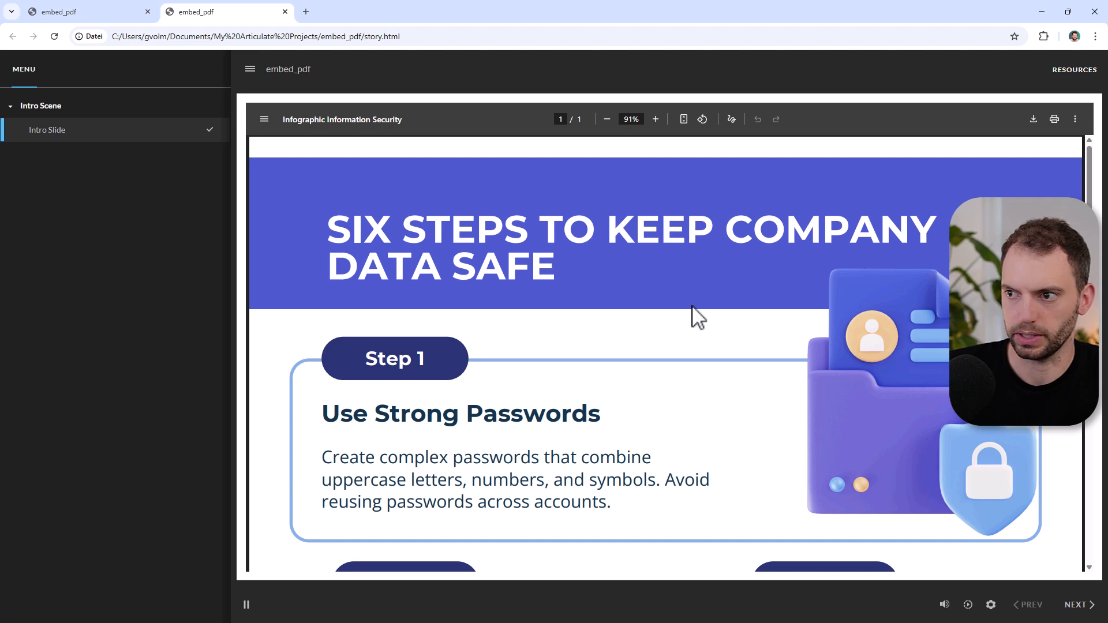
scroll(697, 318, down, 10)
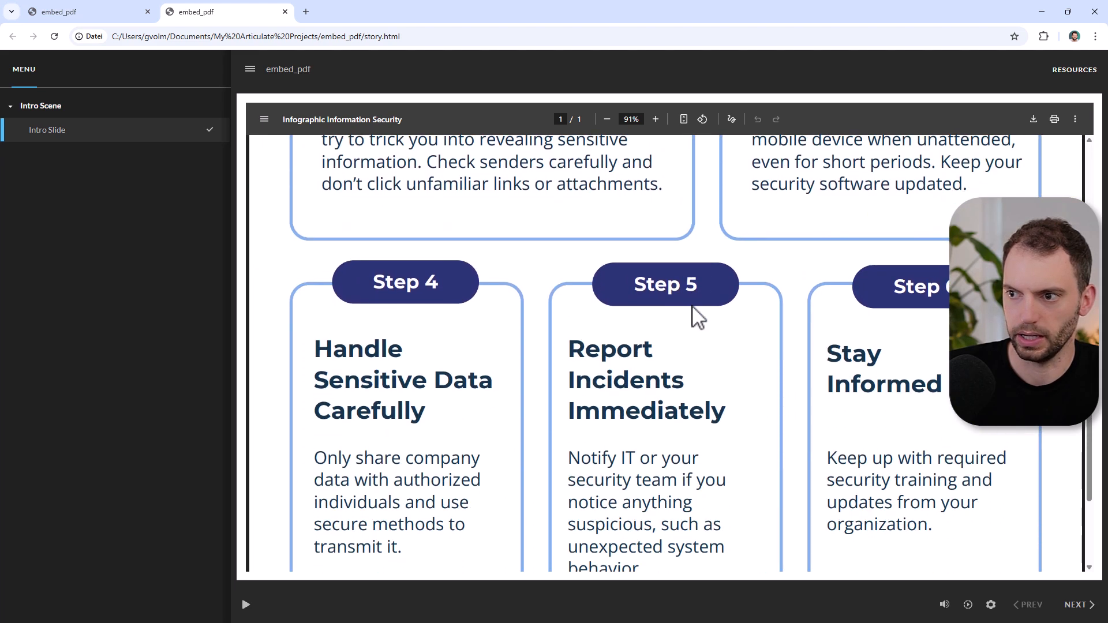
scroll(697, 317, down, 3)
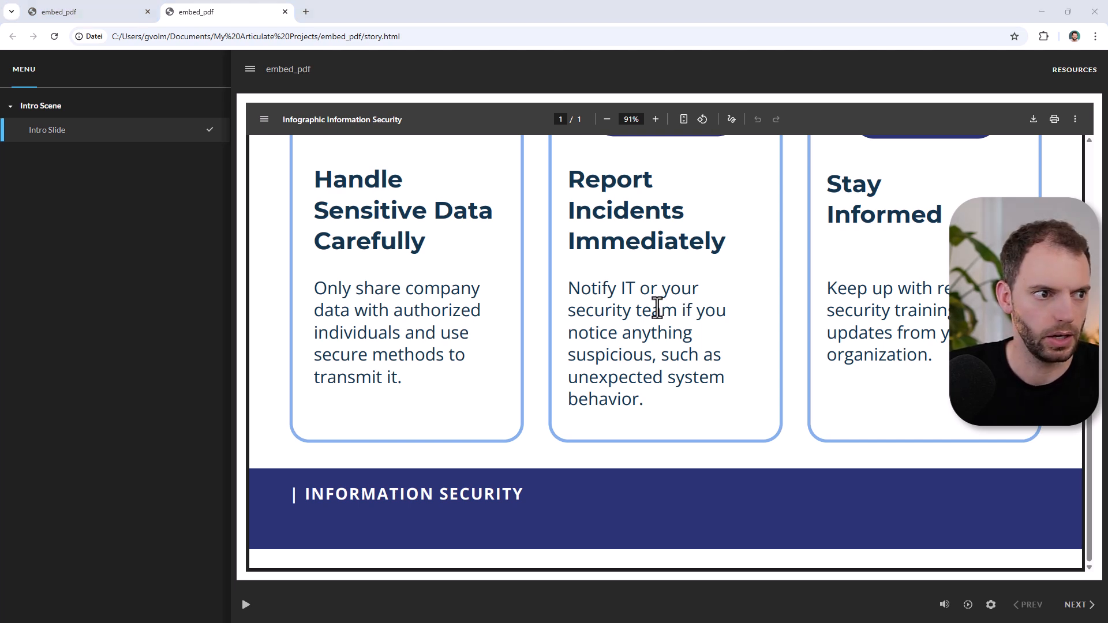
Step: Return to Storyline, open the published output folder, and inspect the web object's subfolder inside story_content\WebObjects
key(alt+Tab)
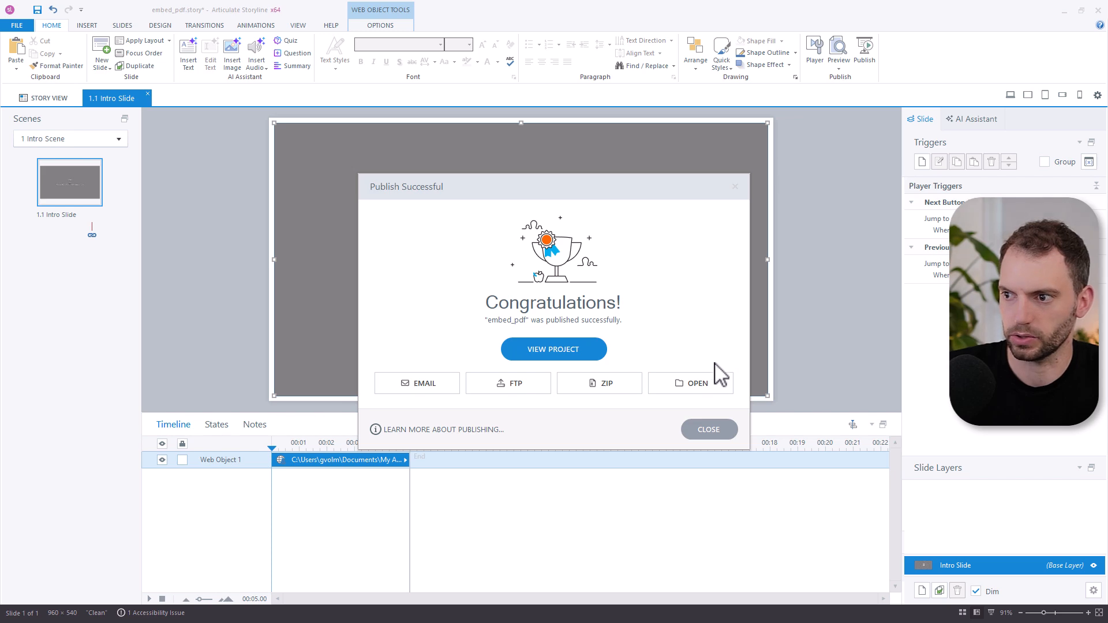
click(707, 392)
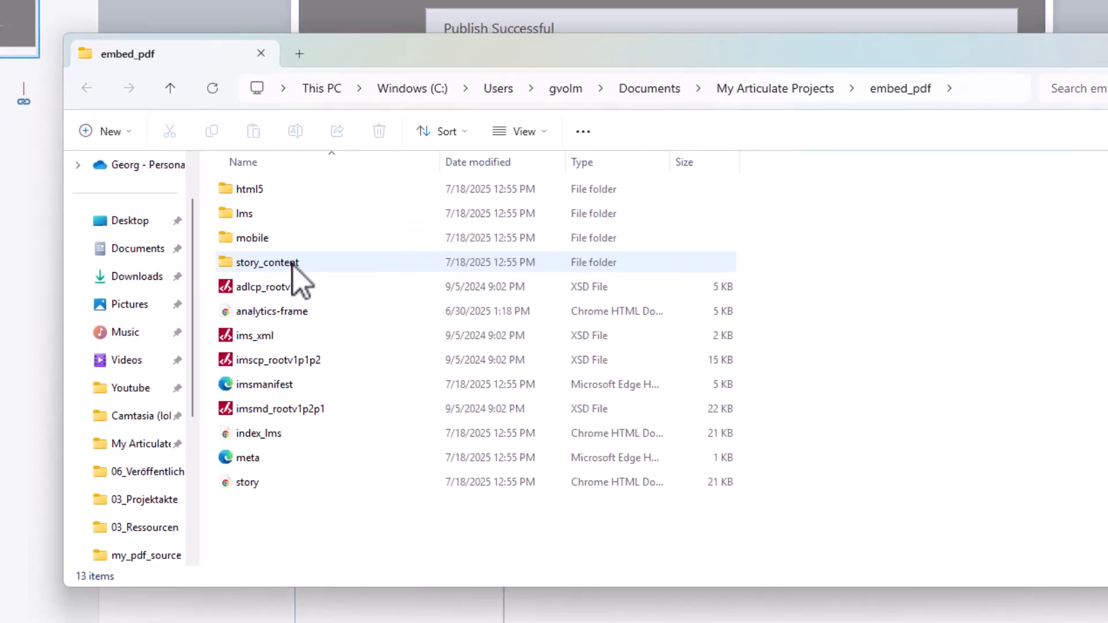
click(269, 341)
double_click(295, 253)
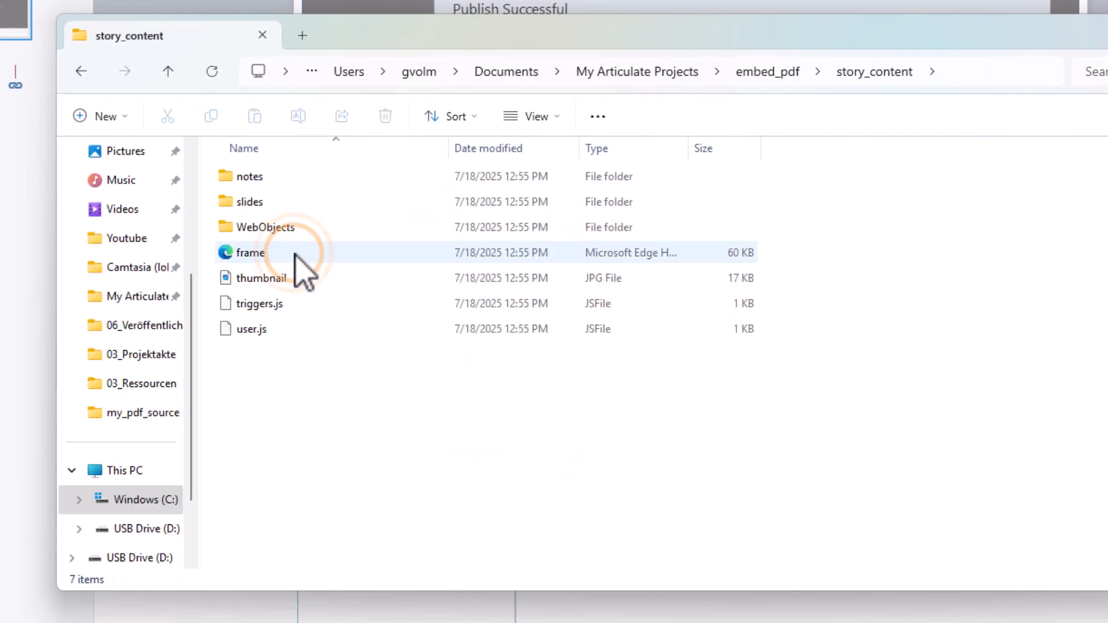
double_click(278, 229)
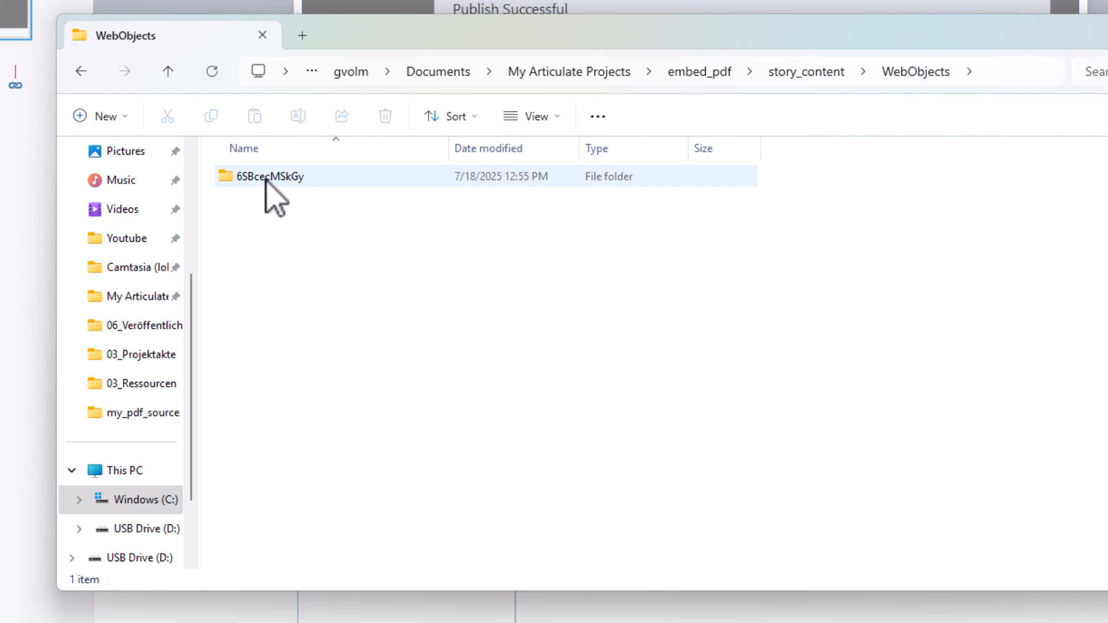
double_click(267, 179)
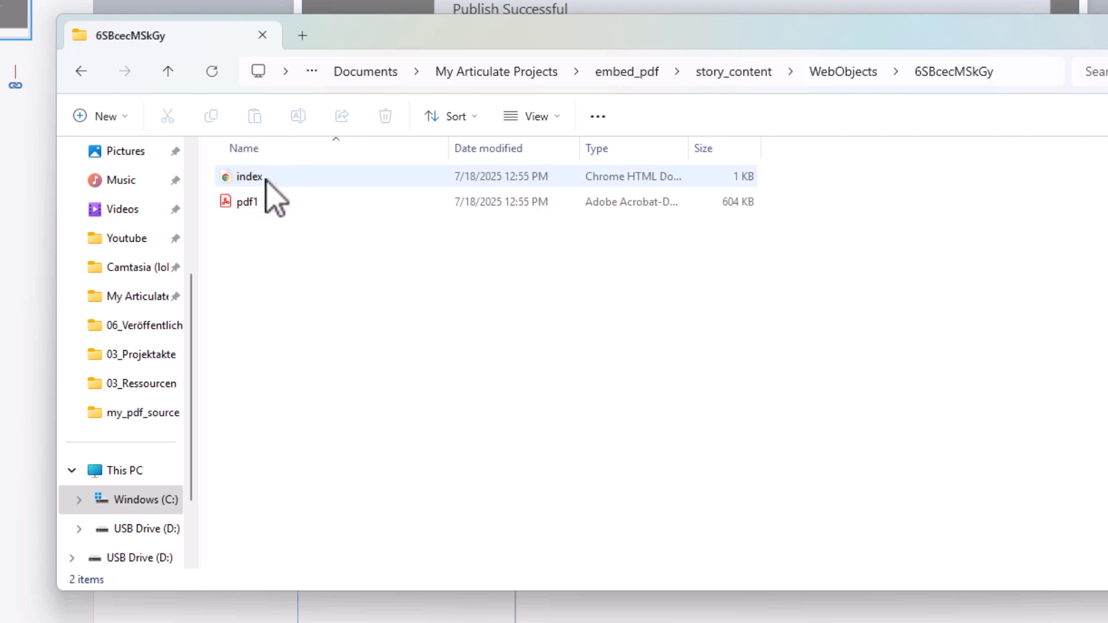